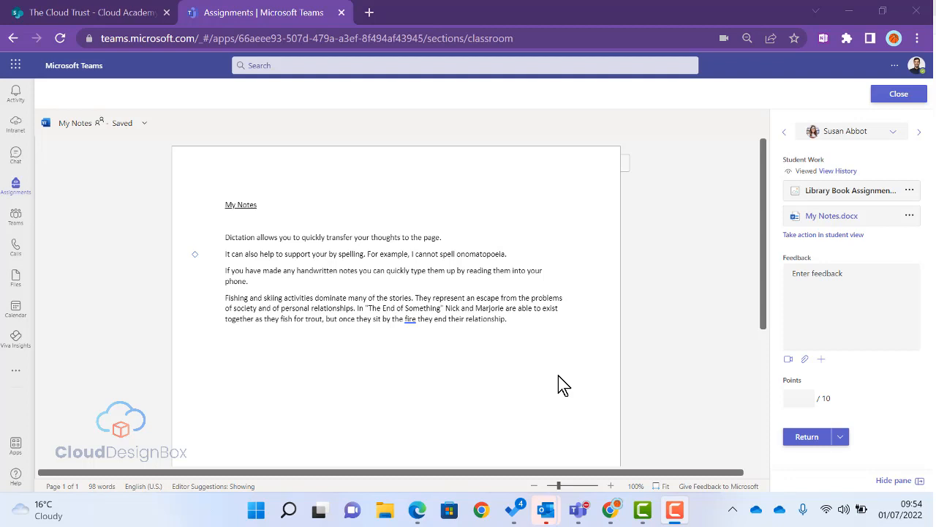
# Switch the My Notes document to Reviewing mode and add the suggested line "I really love this point" below the last paragraph
pyautogui.click(531, 318)
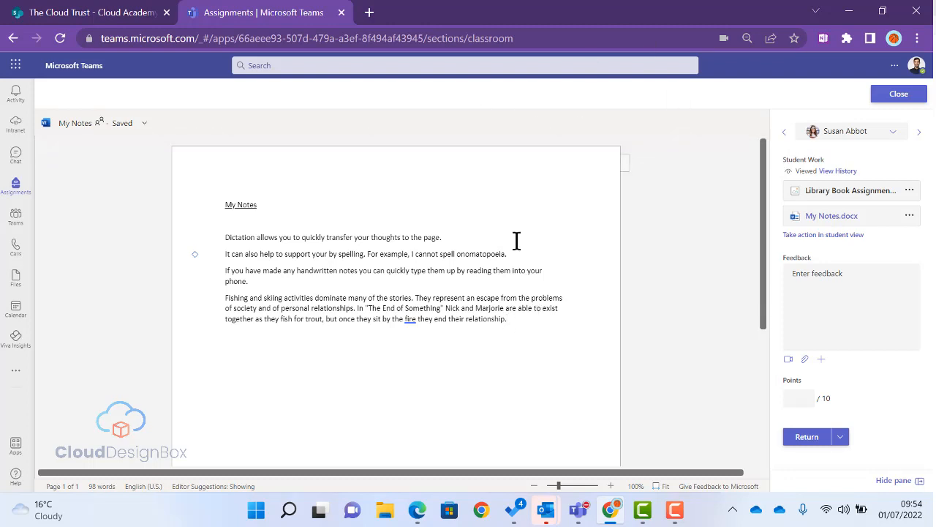
pyautogui.moveTo(460, 117)
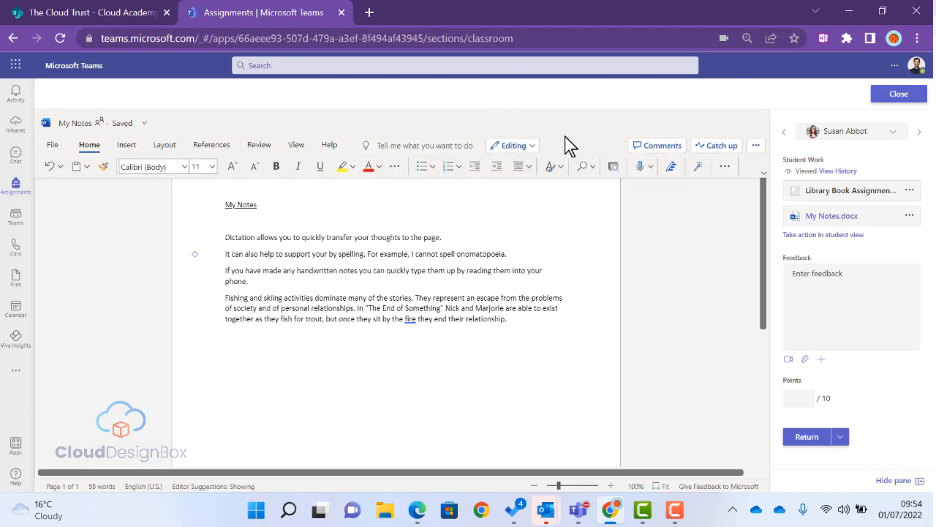
pyautogui.click(520, 151)
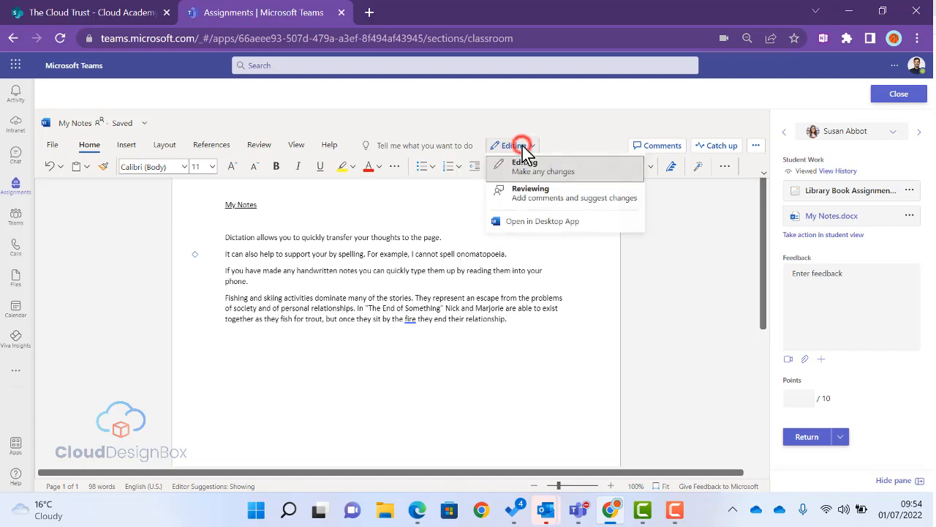
pyautogui.click(548, 202)
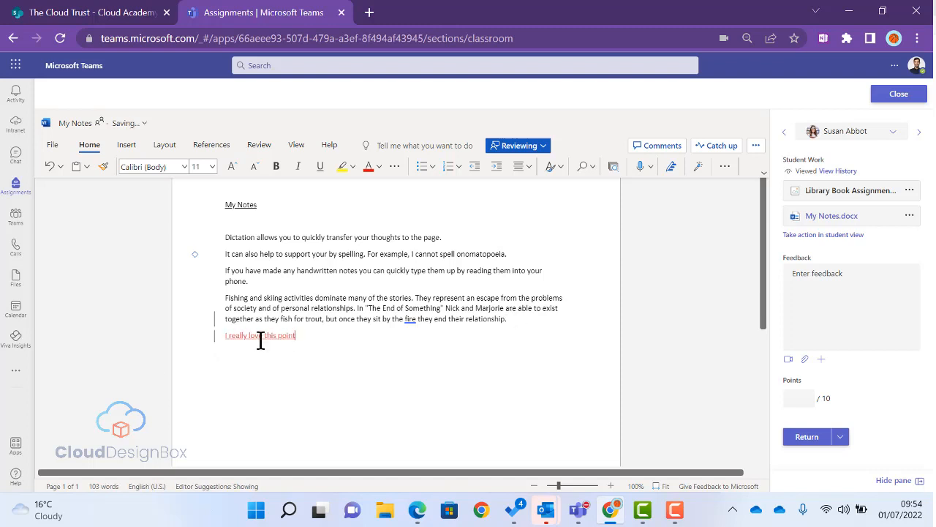
pyautogui.click(258, 336)
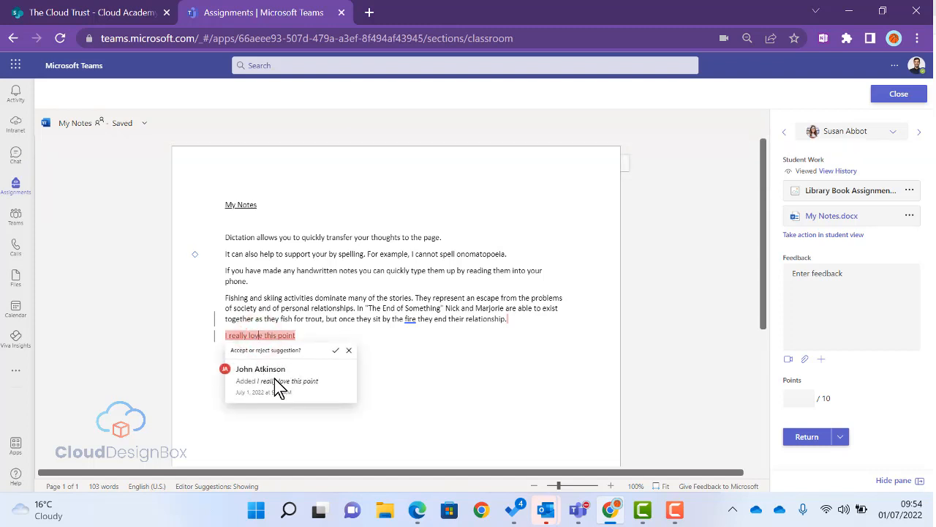
pyautogui.click(485, 335)
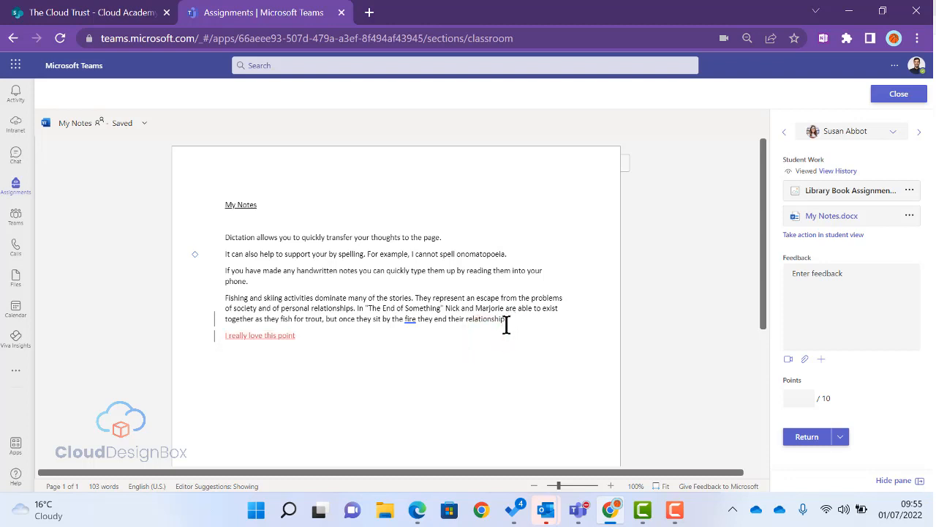
# Comment "This is a great point can you provide another example?" on the passage from "They represent an escape" to "end their relationship"
pyautogui.moveTo(512, 319); pyautogui.dragTo(419, 302)
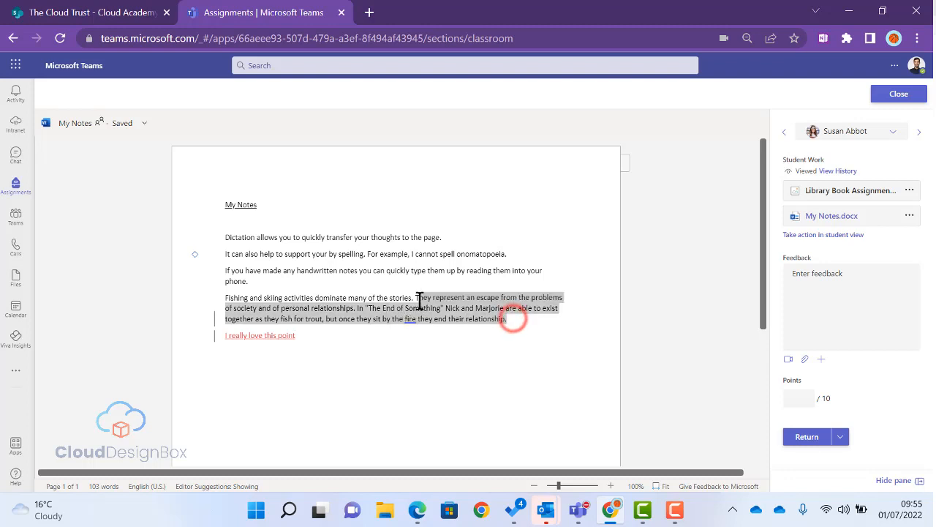
pyautogui.rightClick(454, 313)
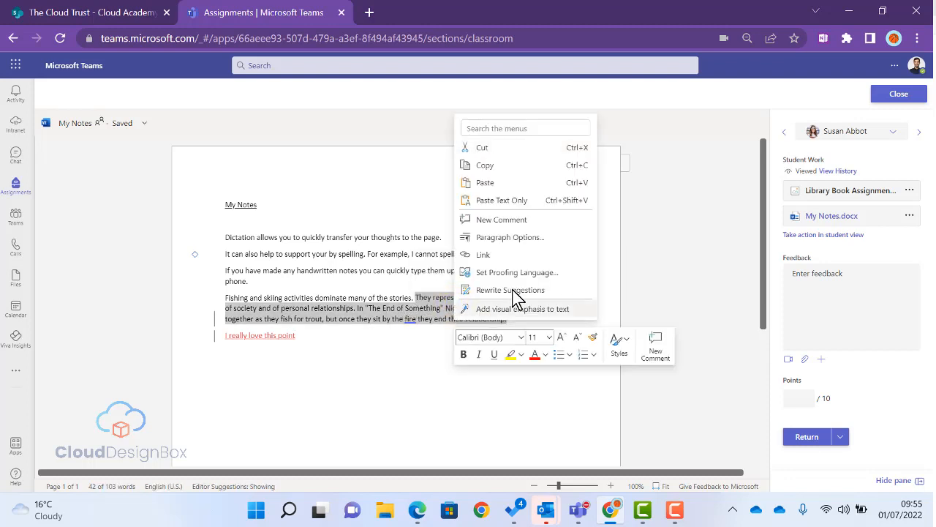
pyautogui.click(509, 223)
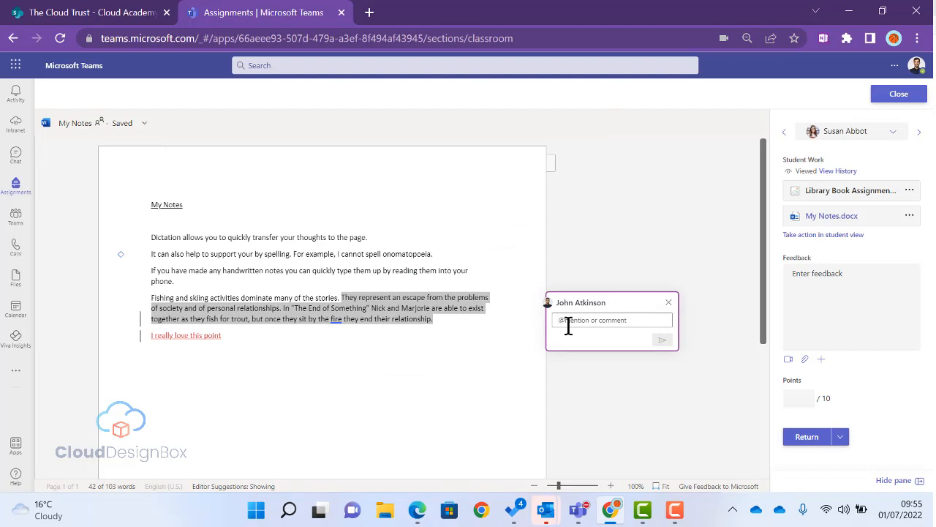
pyautogui.write('This is a great point can you provide another example?')
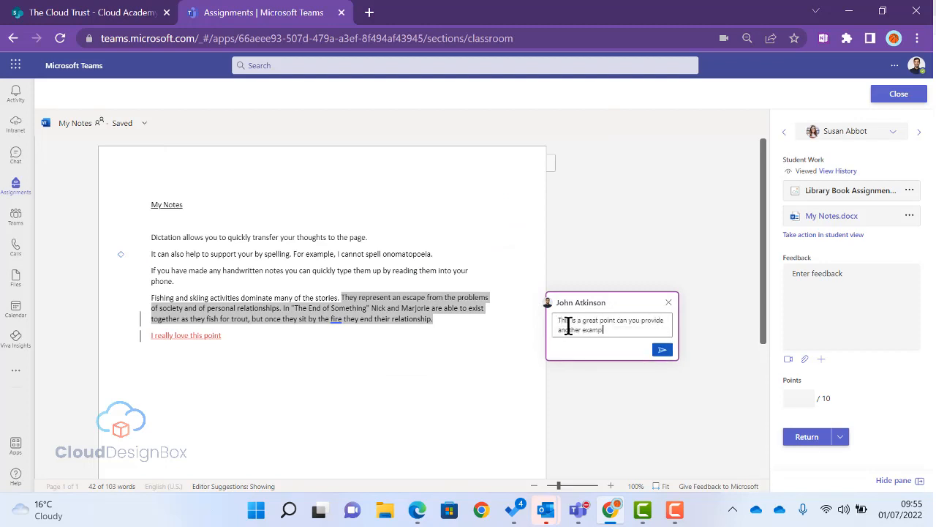
pyautogui.click(663, 351)
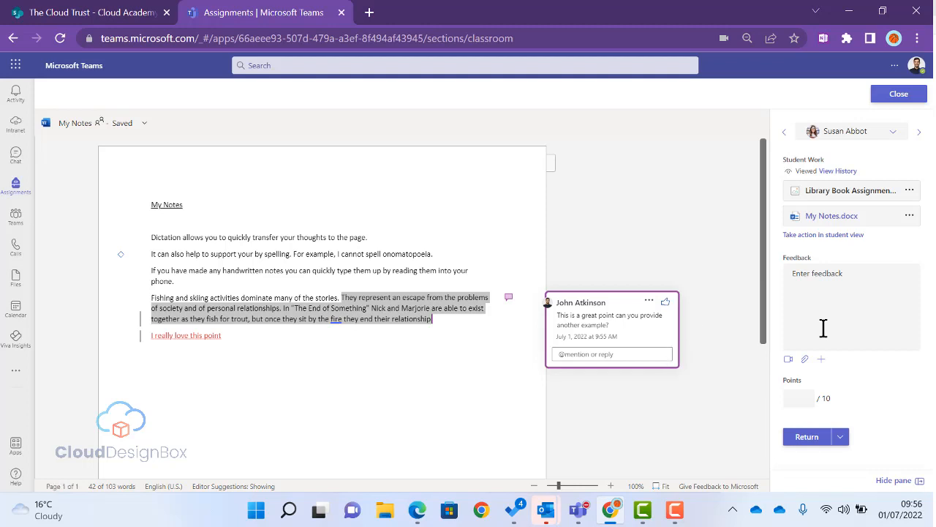
# Enter "Excellent ideas" as the student's feedback and record a video message of about 21 seconds, pausing once partway
pyautogui.click(843, 282)
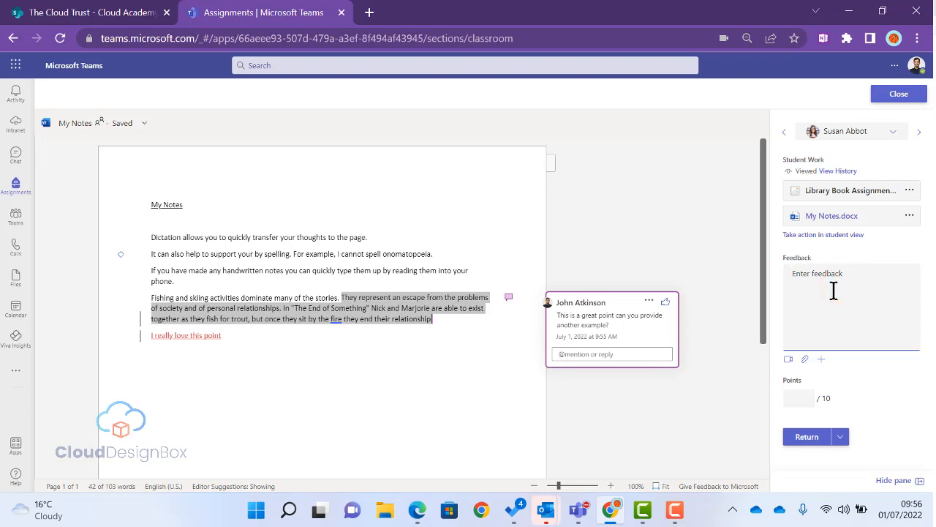
pyautogui.write('Excellent ideas')
pyautogui.click(788, 360)
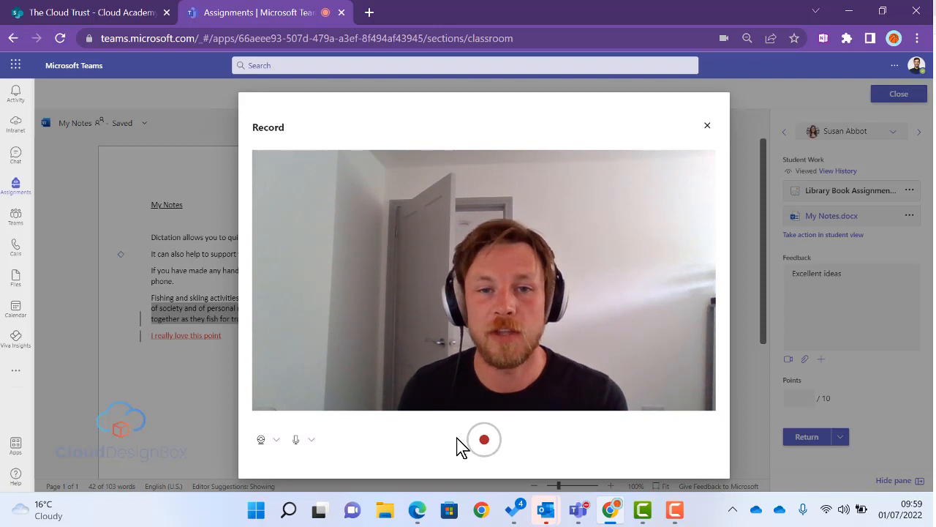
pyautogui.click(486, 443)
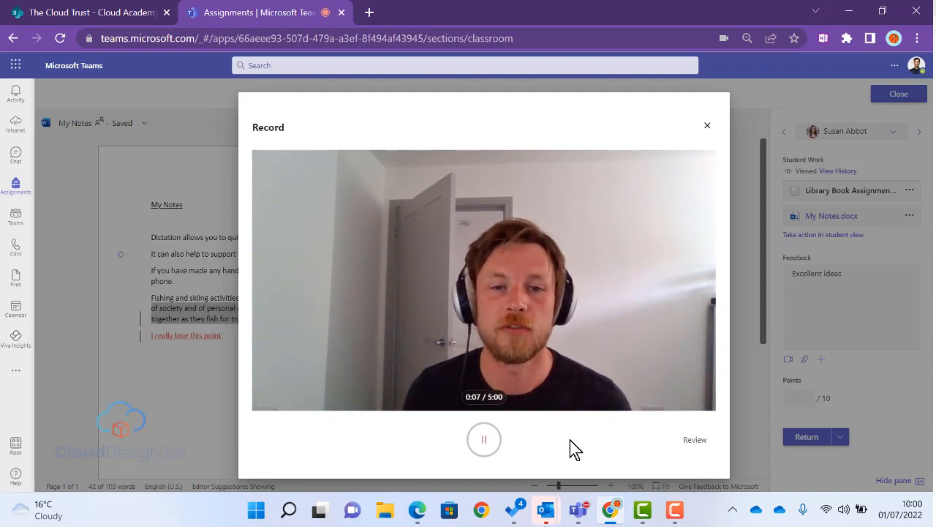
pyautogui.click(489, 444)
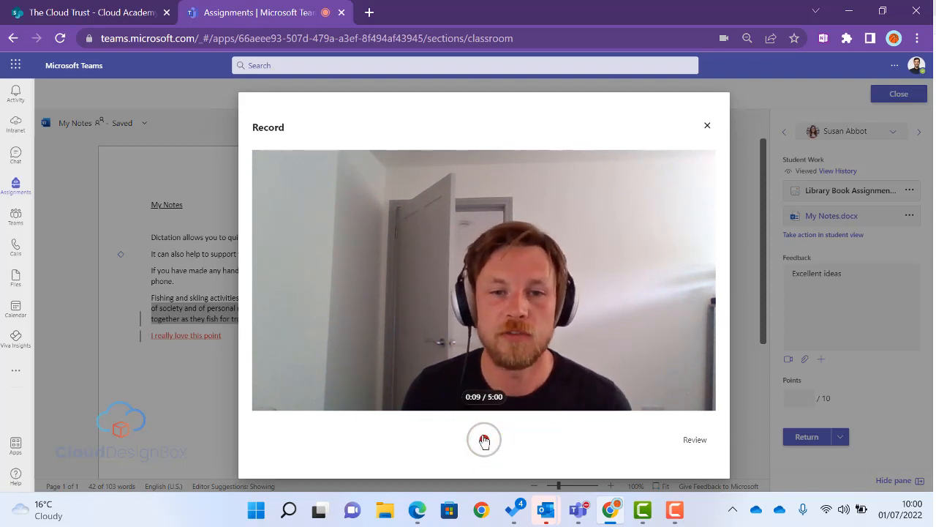
pyautogui.click(489, 443)
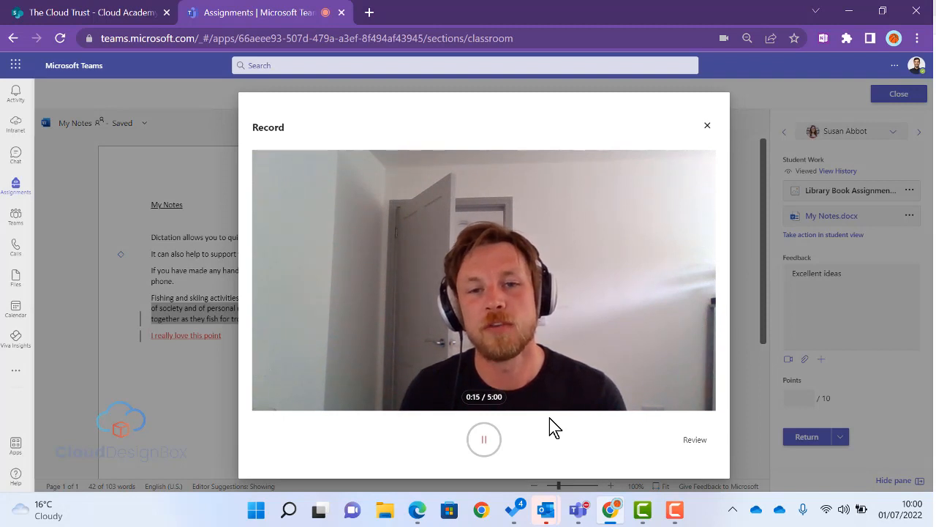
pyautogui.click(488, 445)
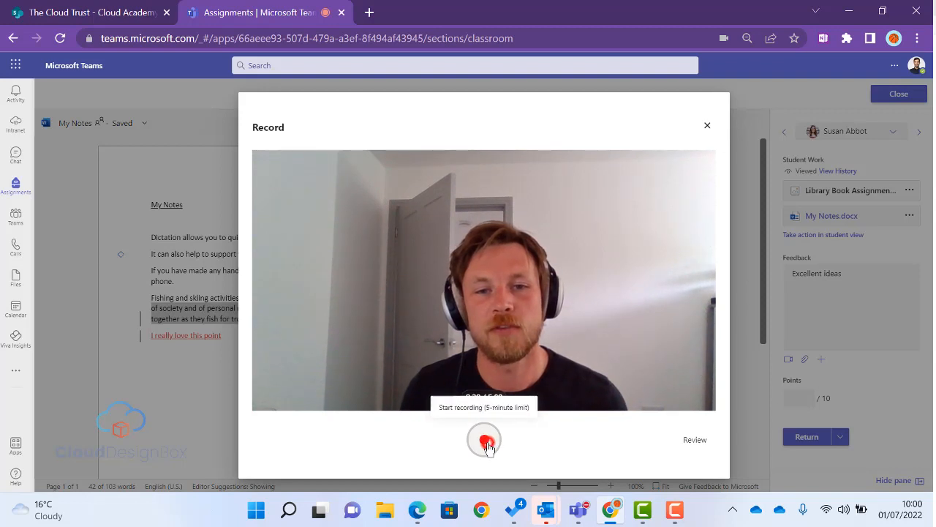
# Publish the recorded video to the student's feedback under the file name "Homework feedback"
pyautogui.click(696, 442)
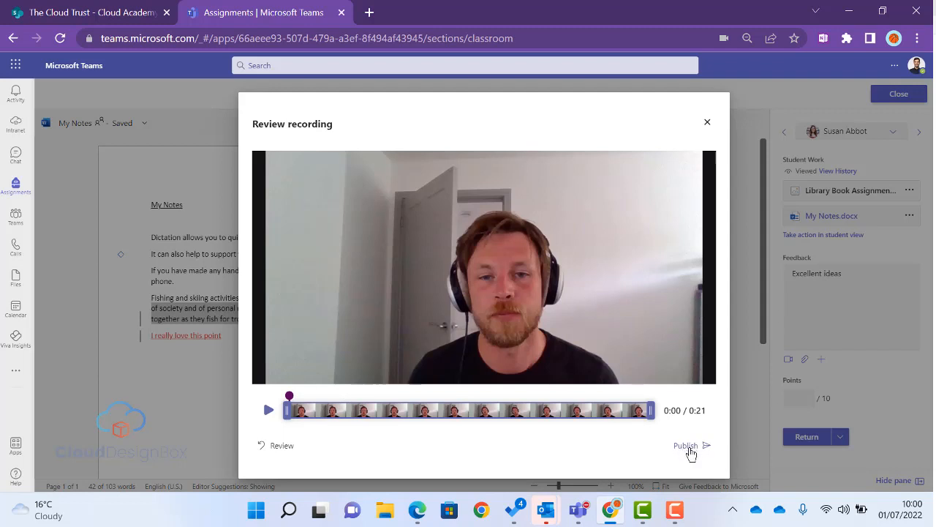
pyautogui.click(687, 446)
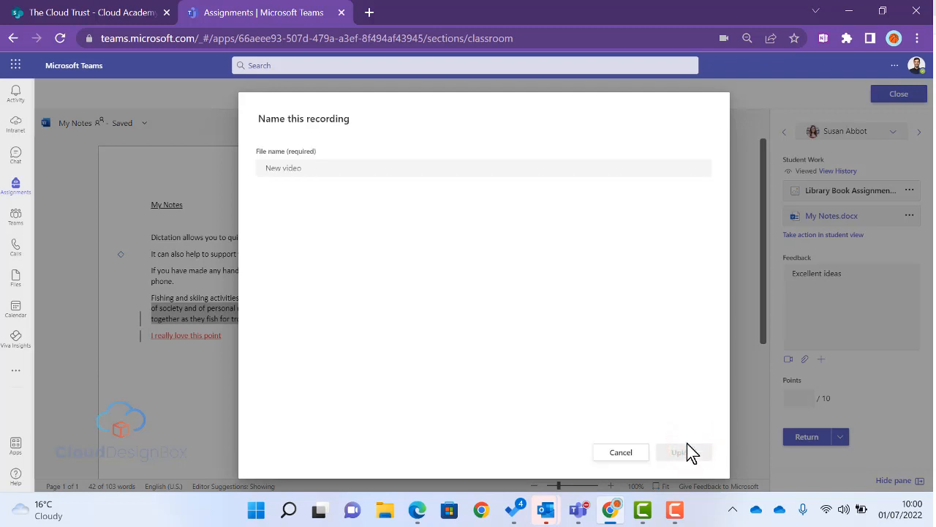
pyautogui.click(299, 169)
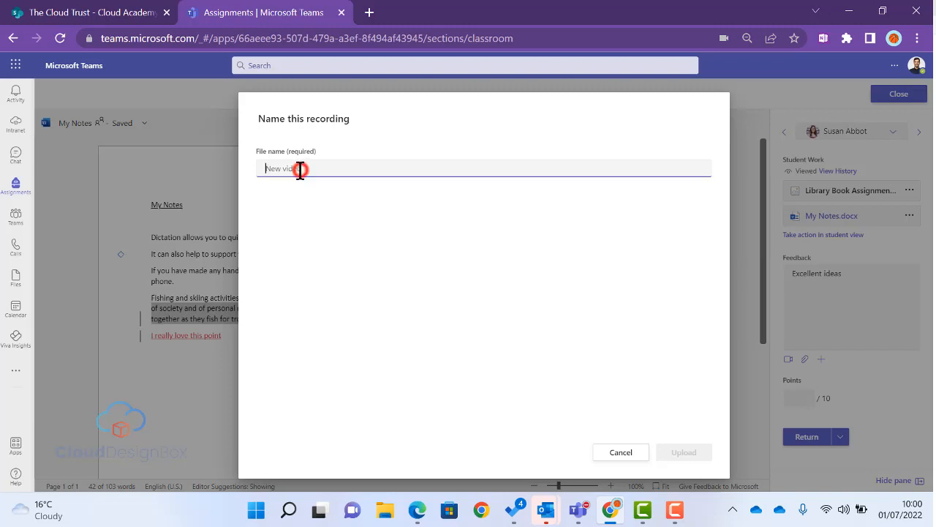
pyautogui.write('Homework feedback')
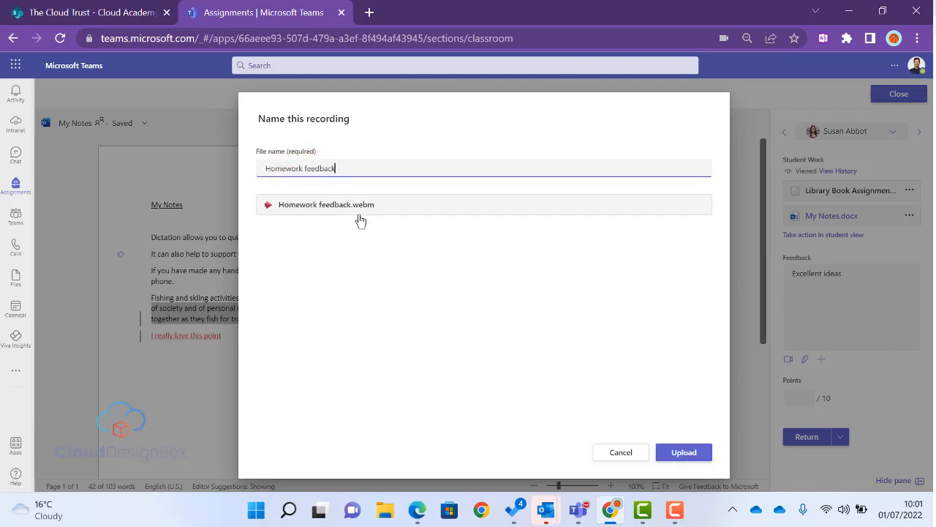
pyautogui.click(685, 453)
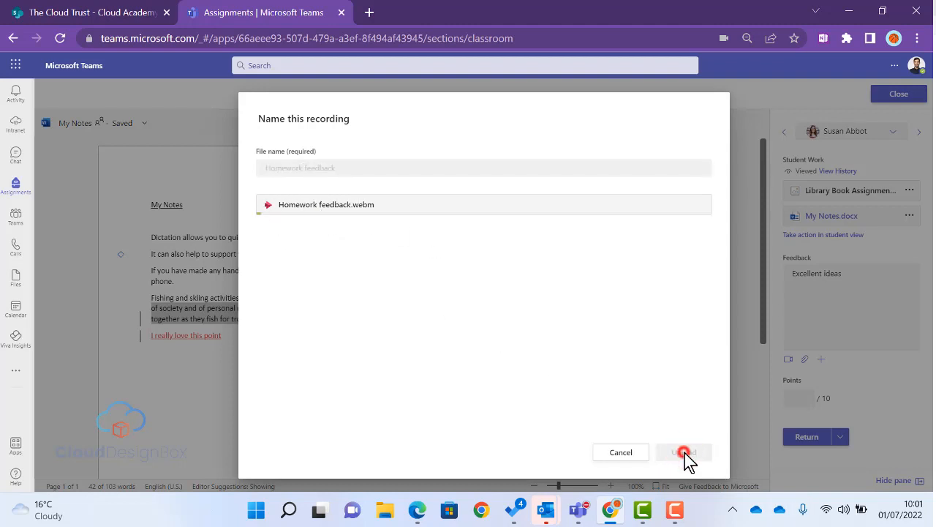
pyautogui.click(691, 453)
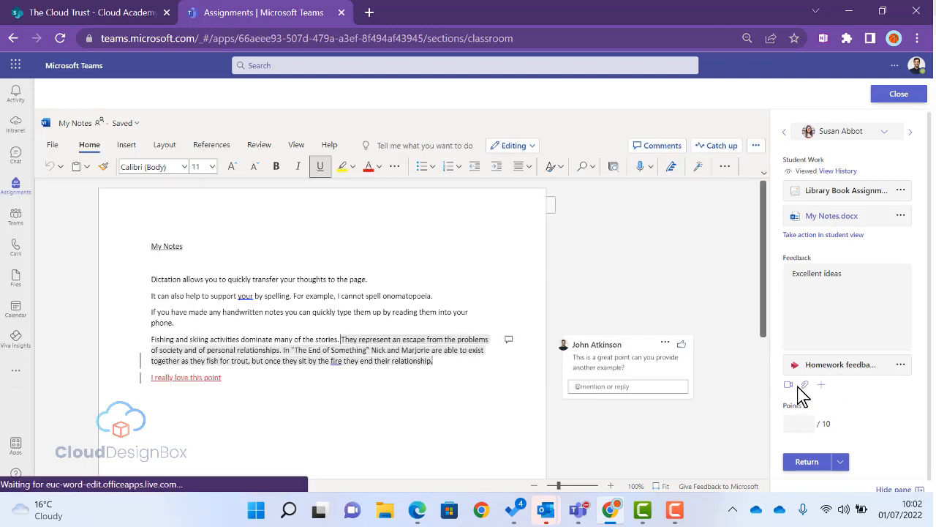
# Examine the feedback attachment sources, the English team's folders and the new file types on offer, without attaching anything
pyautogui.click(806, 387)
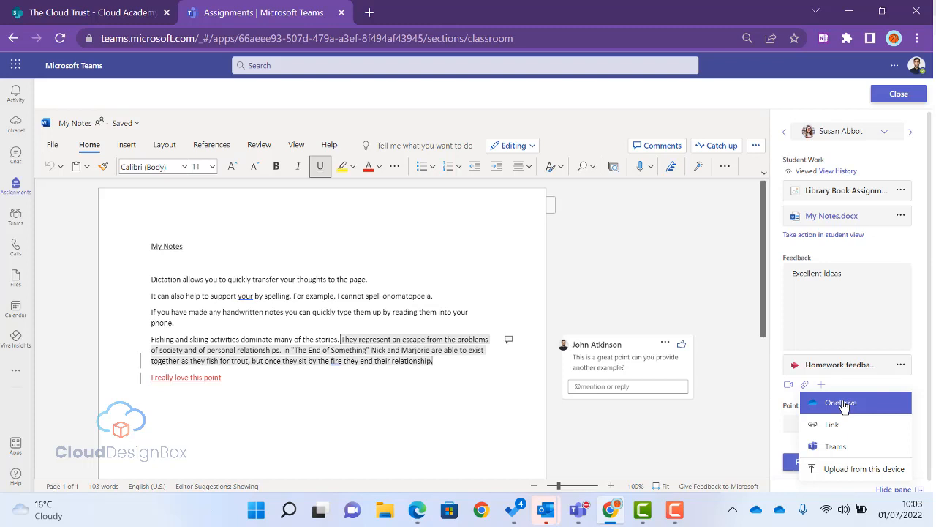
pyautogui.click(840, 448)
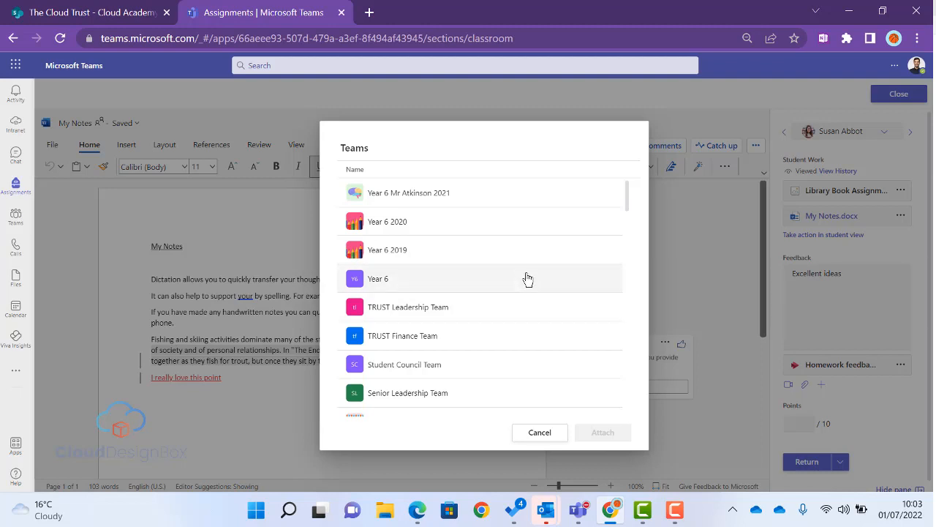
pyautogui.scroll(-6, 528, 278)
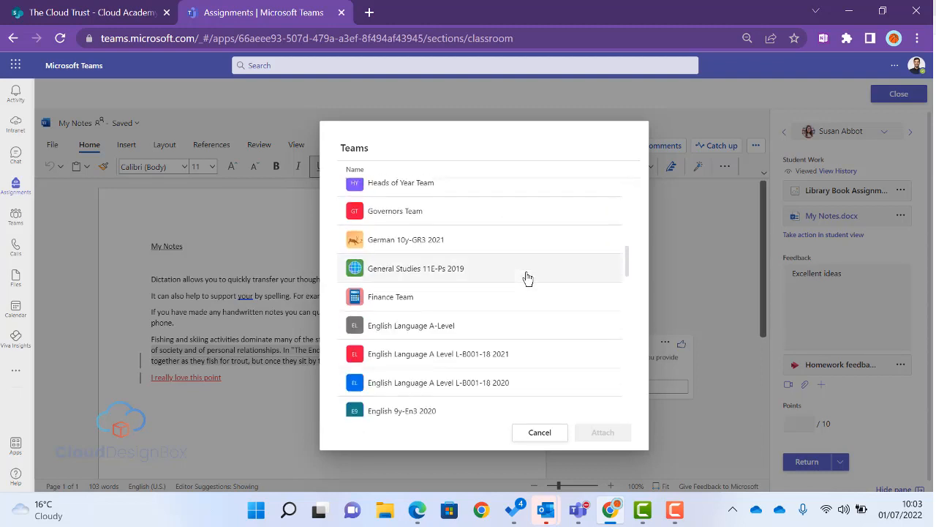
pyautogui.scroll(-8, 527, 279)
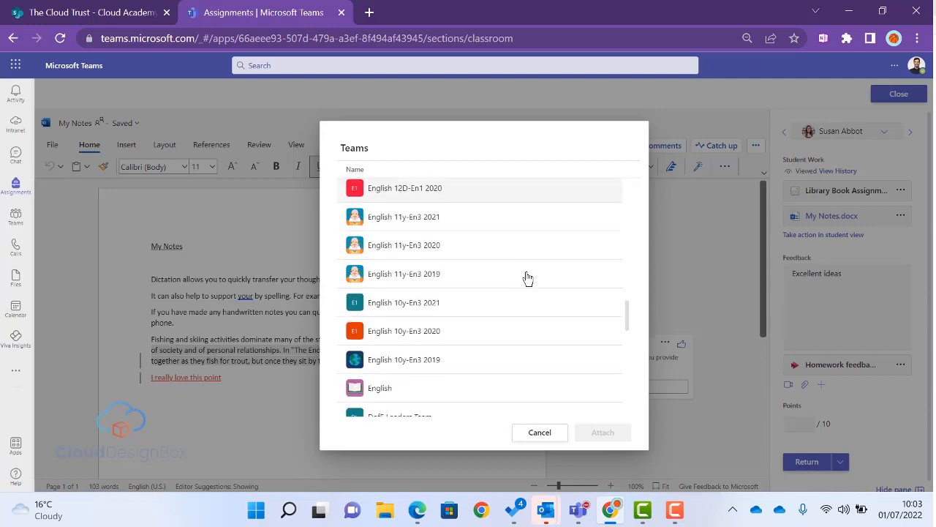
pyautogui.scroll(-2, 527, 278)
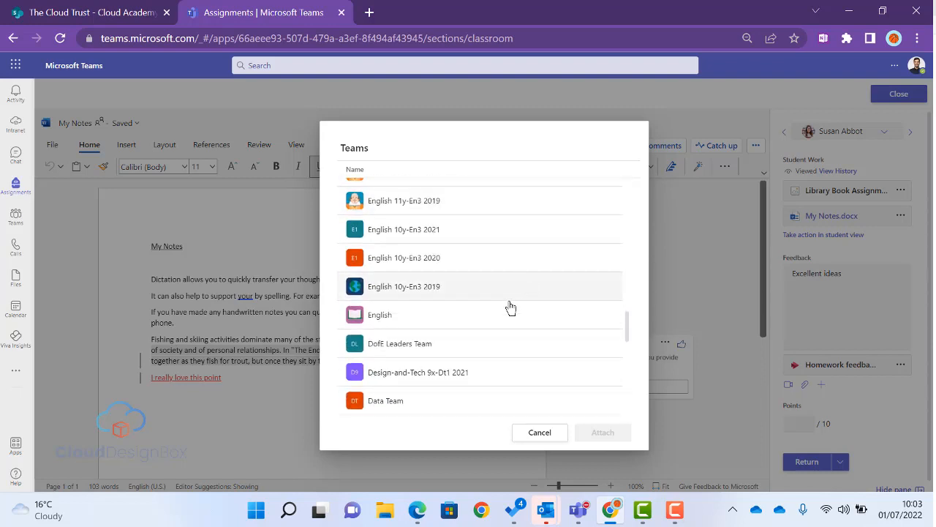
pyautogui.click(418, 319)
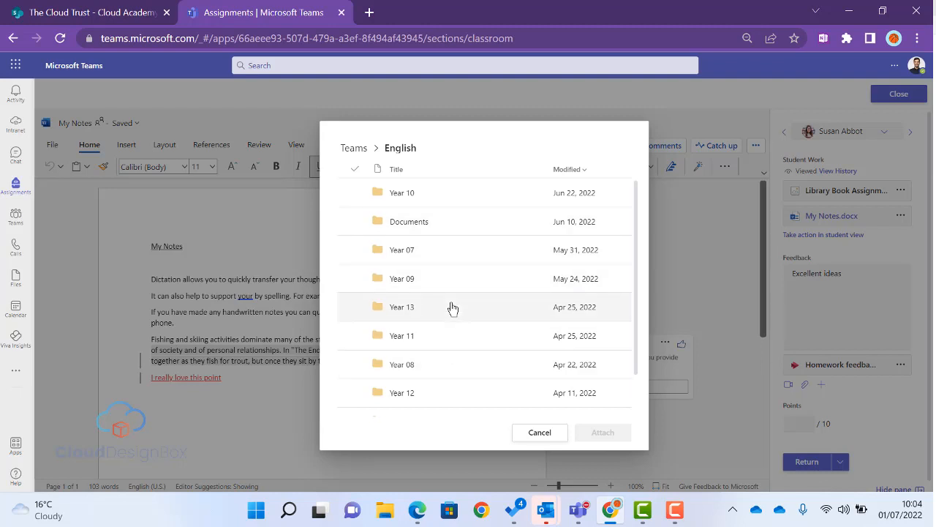
pyautogui.scroll(-2, 449, 308)
pyautogui.click(539, 431)
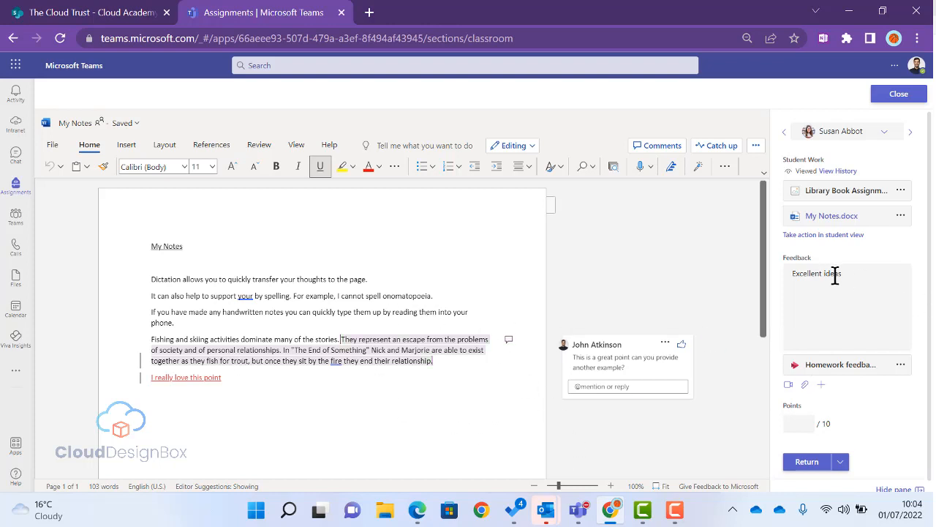
pyautogui.click(822, 386)
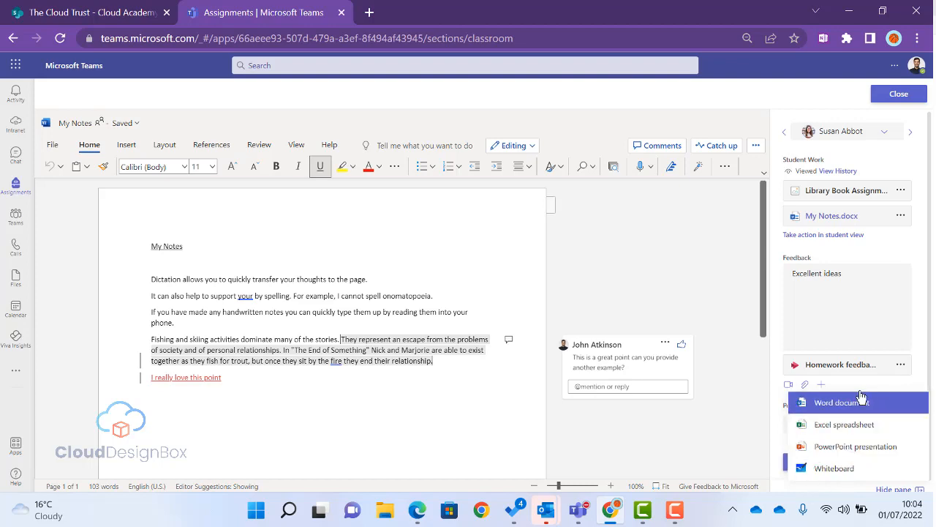
pyautogui.click(845, 321)
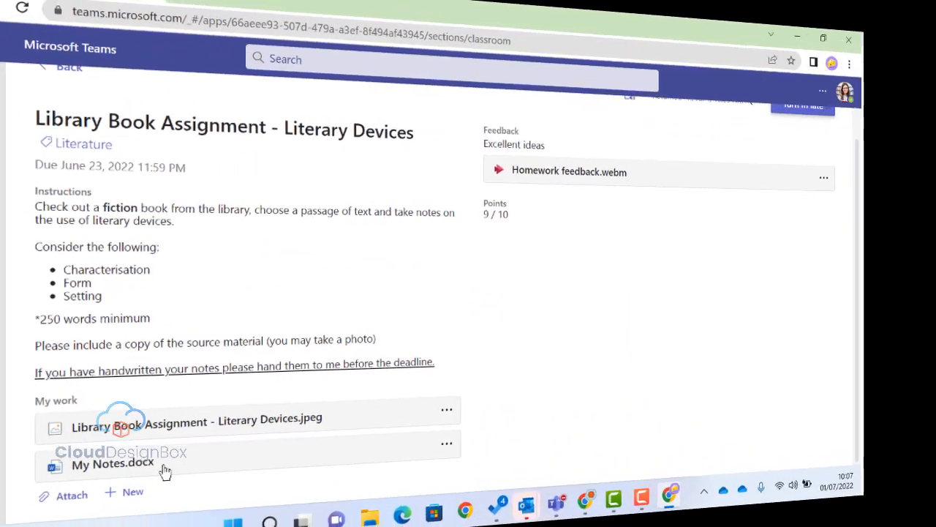
# In the student's view of the returned assignment, open the Homework feedback.webm video and close it again
pyautogui.scroll(1, 285, 295)
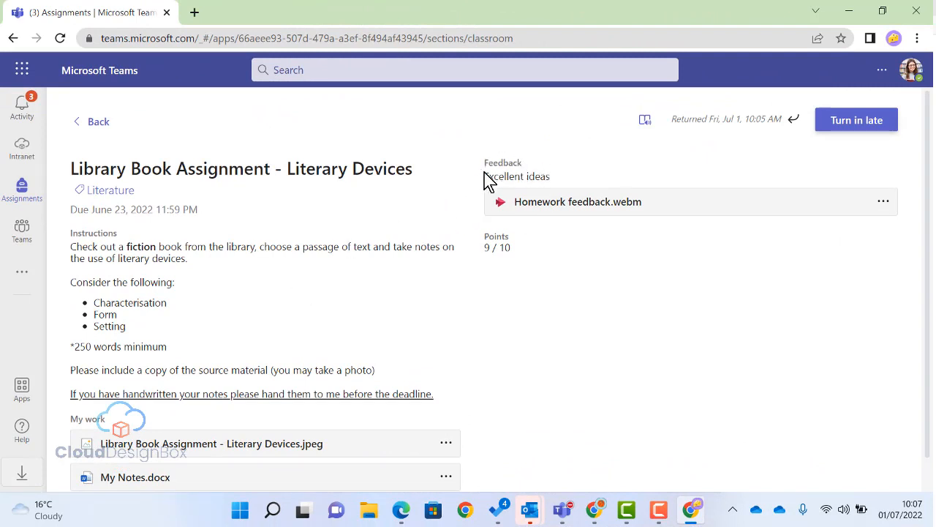
pyautogui.click(584, 208)
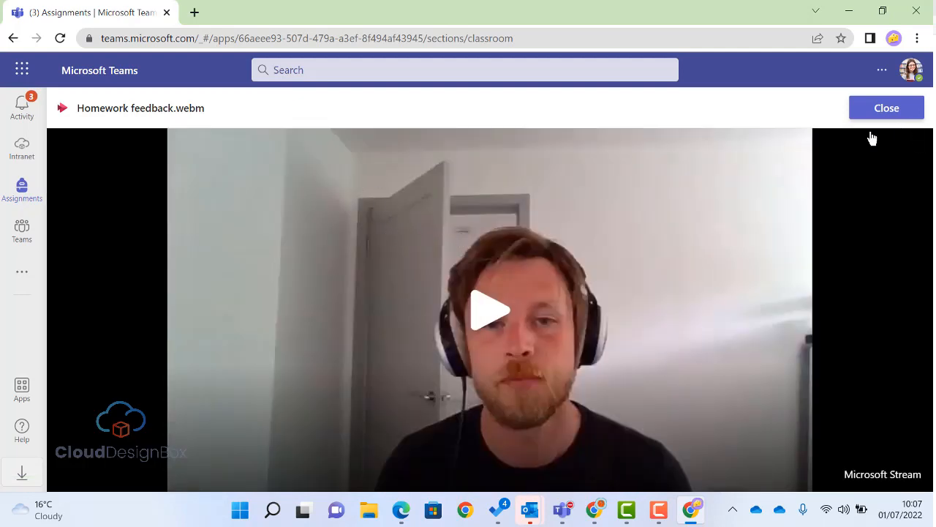
pyautogui.click(885, 109)
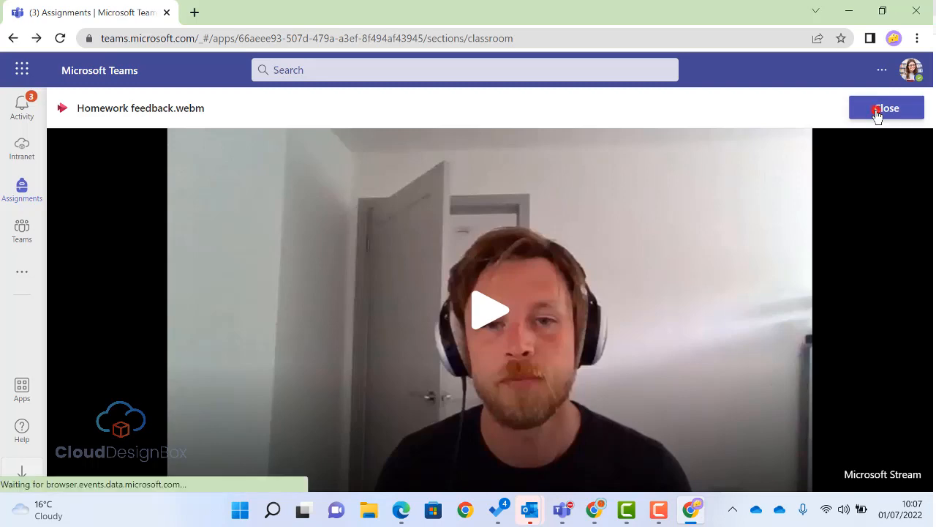
# Open My Notes.docx from the student's returned work and view the teacher's comment on the fishing and skiing paragraph
pyautogui.scroll(-1, 256, 322)
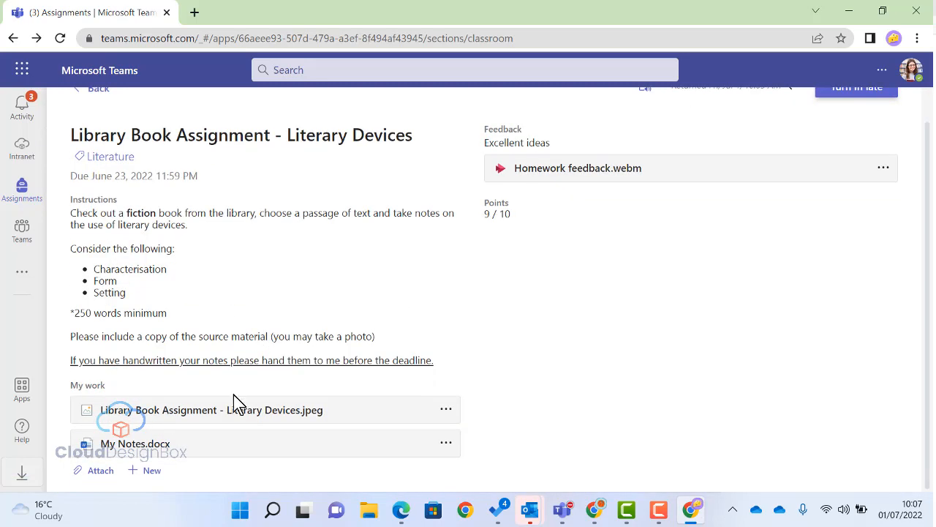
pyautogui.click(160, 444)
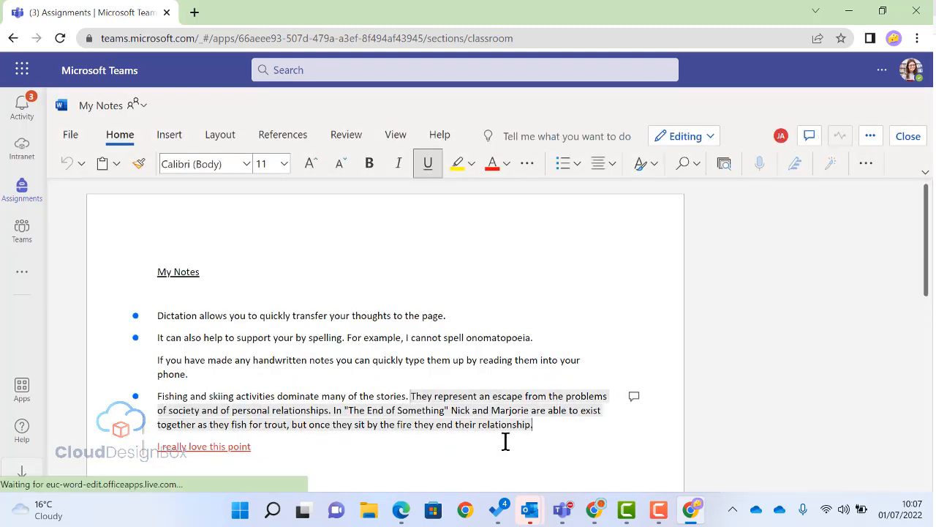
pyautogui.click(633, 399)
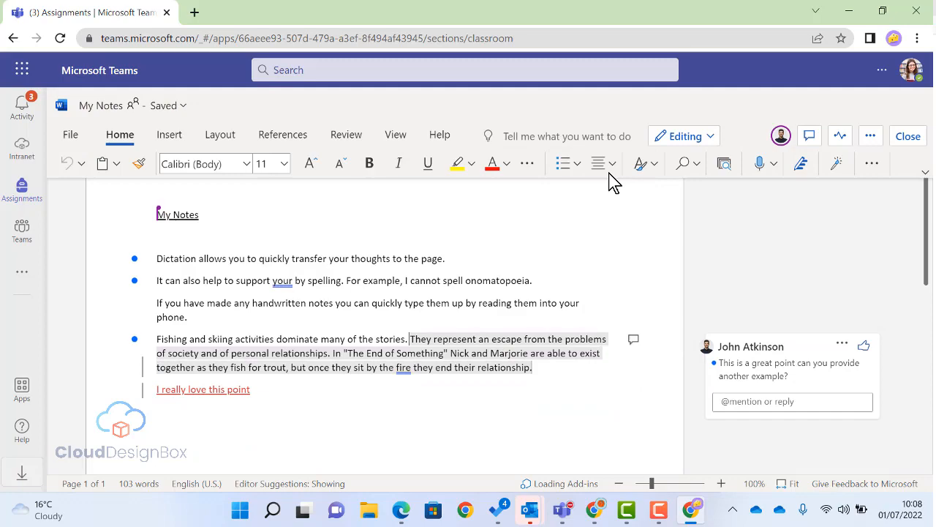
pyautogui.click(548, 200)
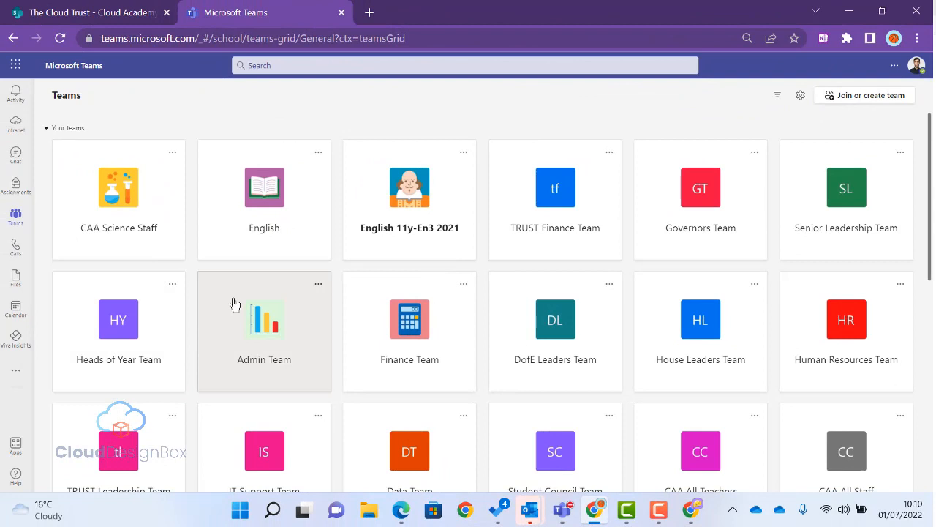
# In the teacher's view, open the first listed student's Library Book Assignment work from the English 11y-En3 2021 team's grades
pyautogui.click(413, 204)
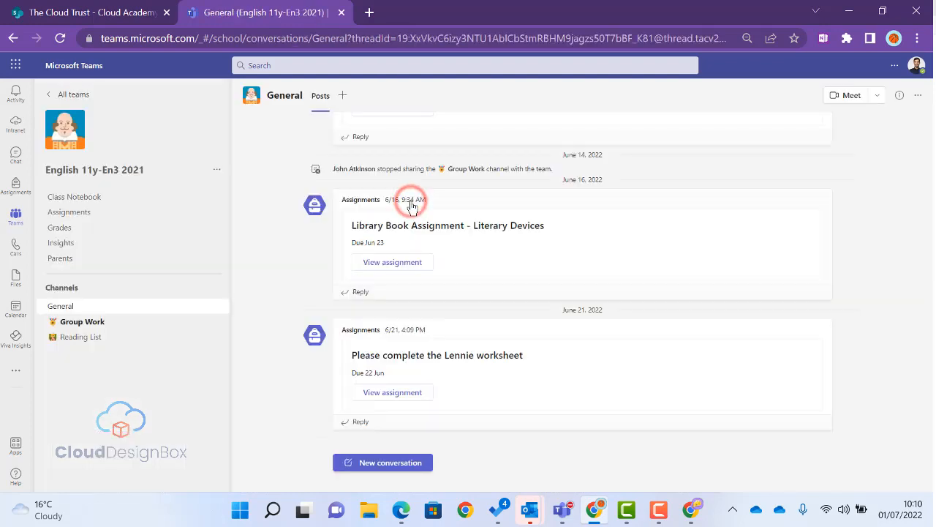
pyautogui.click(71, 230)
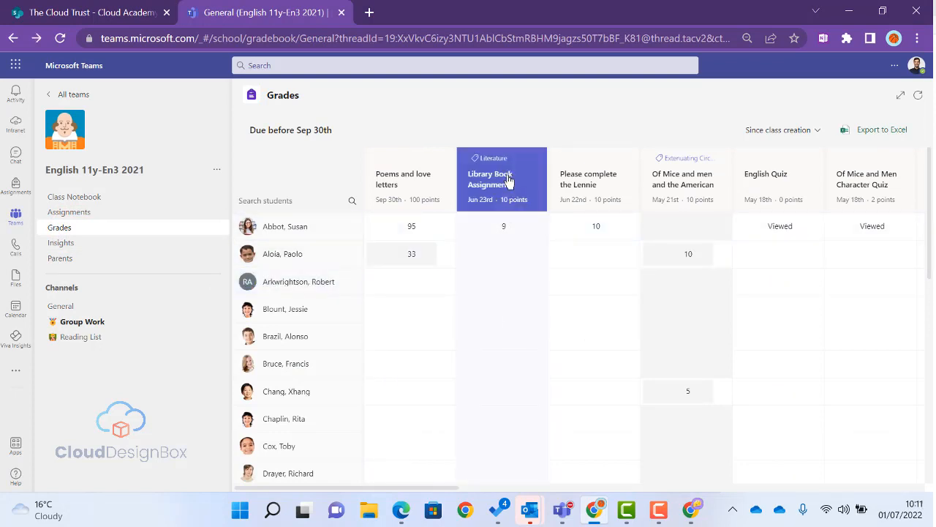
pyautogui.click(539, 231)
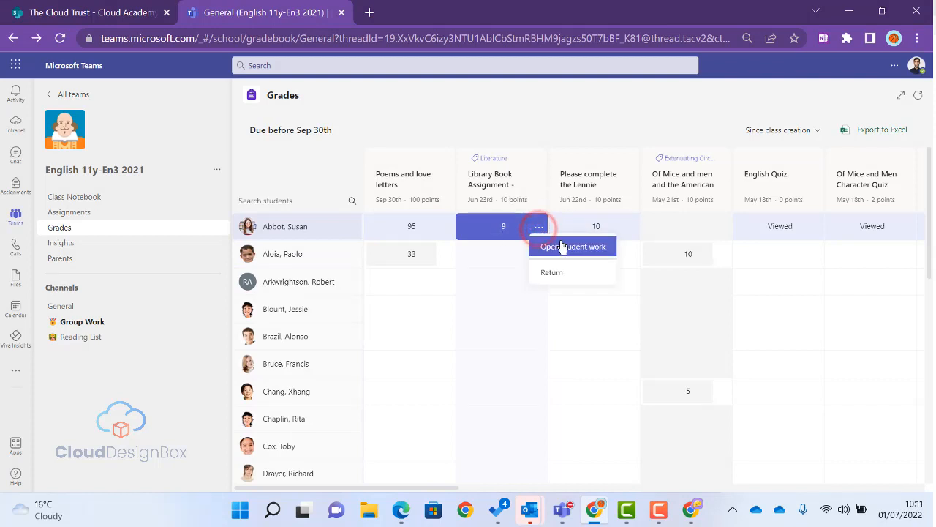
pyautogui.click(561, 249)
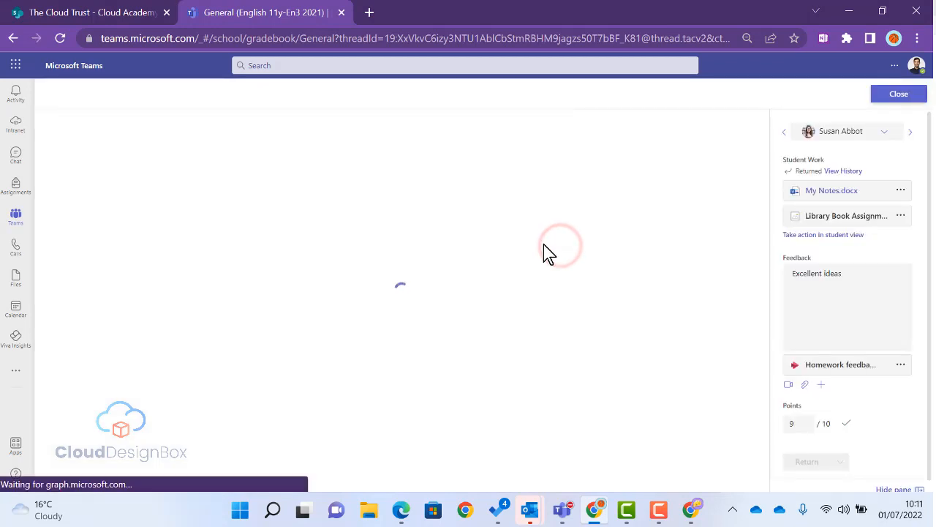